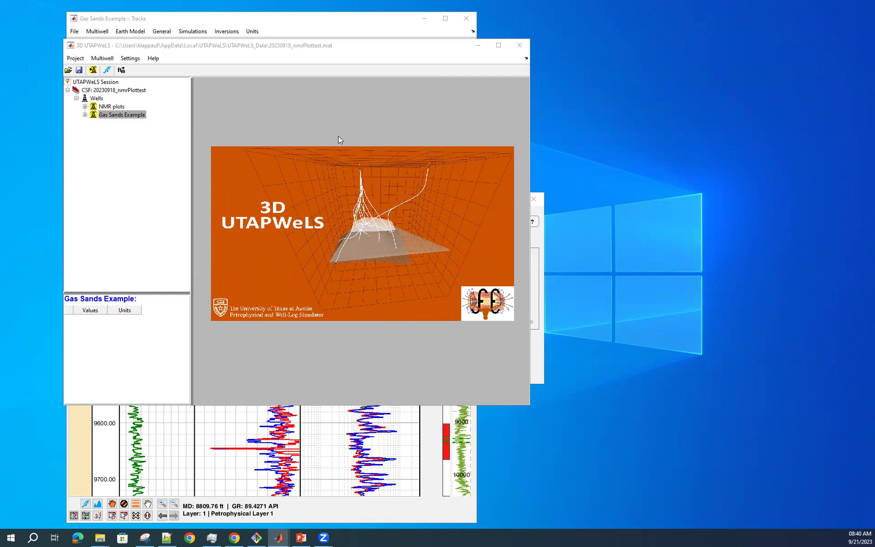
Open the Save Track Display to File dialog for the Gas Sands Example well, keeping it clear of the first tracks
{"action": "left_click", "coordinate": [350, 468]}
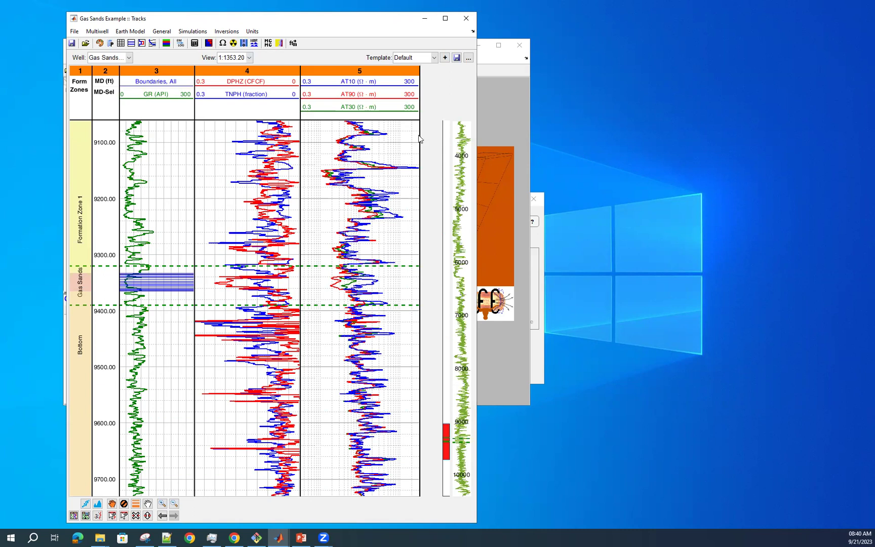
{"action": "left_click", "coordinate": [544, 232]}
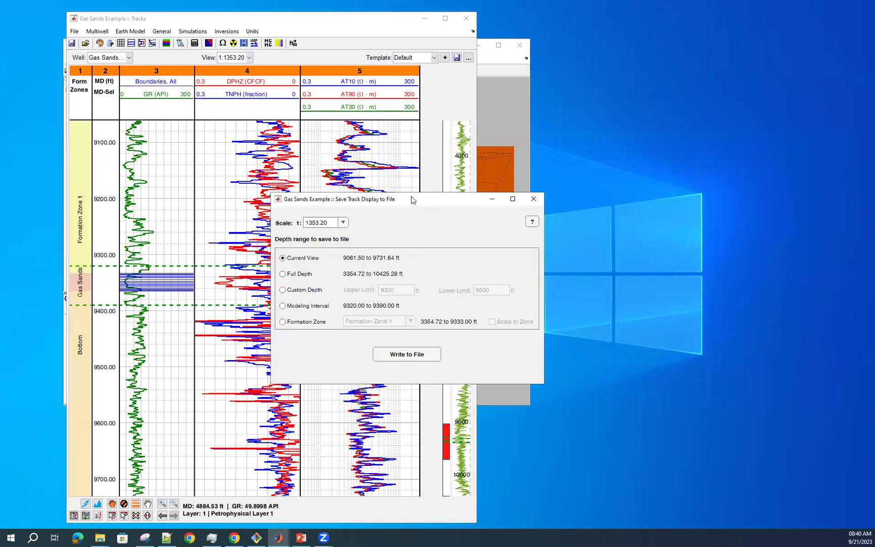
{"action": "left_click_drag", "start_coordinate": [407, 198], "coordinate": [506, 173]}
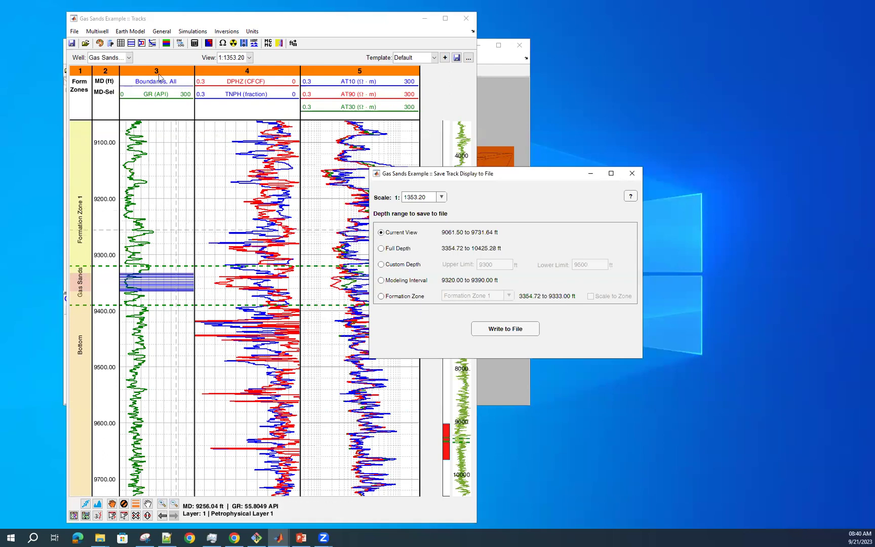
{"action": "left_click", "coordinate": [75, 31]}
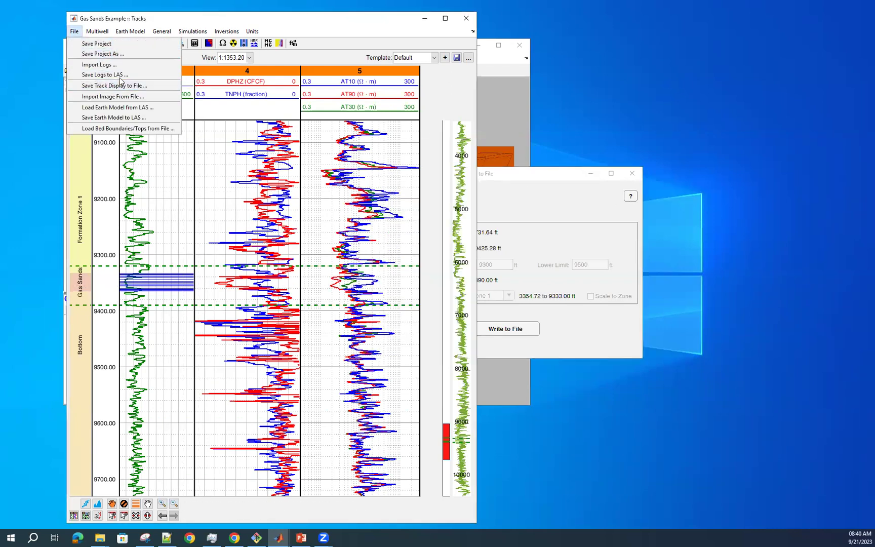
{"action": "left_click", "coordinate": [142, 87]}
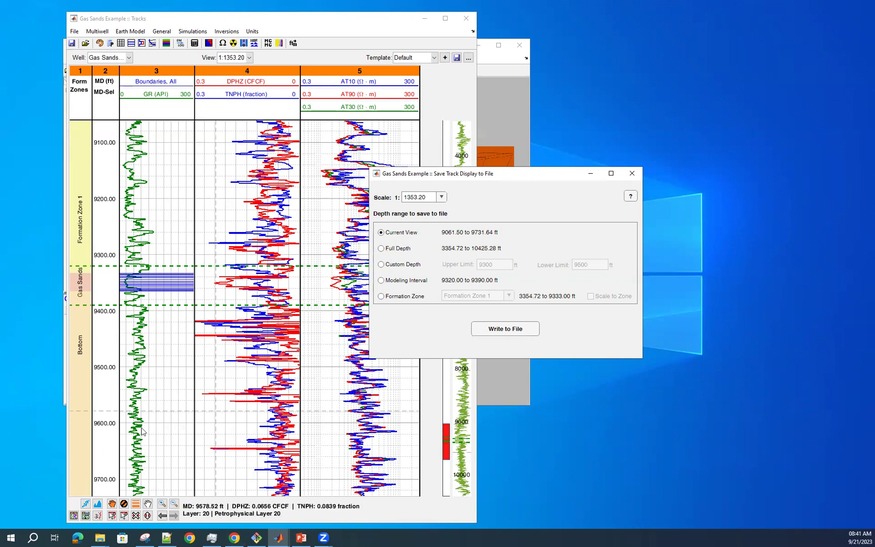
Set the depth range to save to the Gas Sands formation zone
{"action": "left_click", "coordinate": [402, 265]}
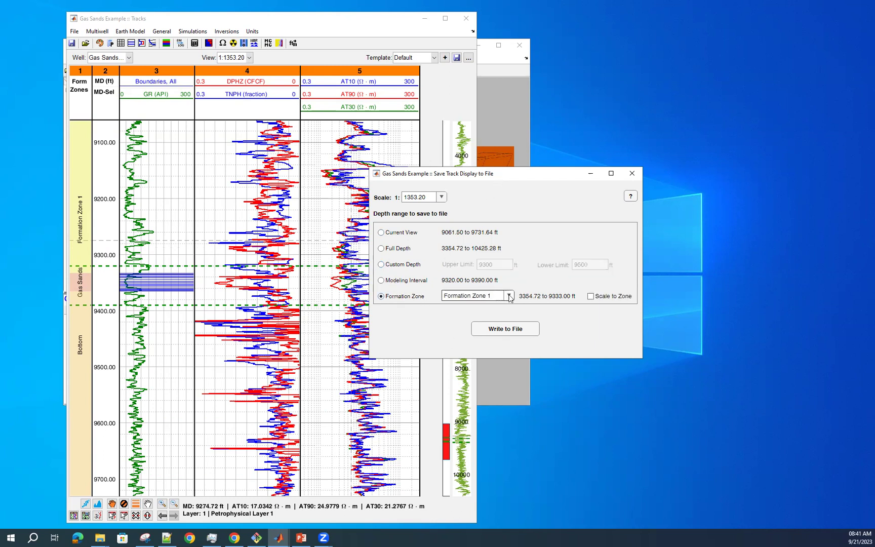
{"action": "left_click", "coordinate": [509, 296]}
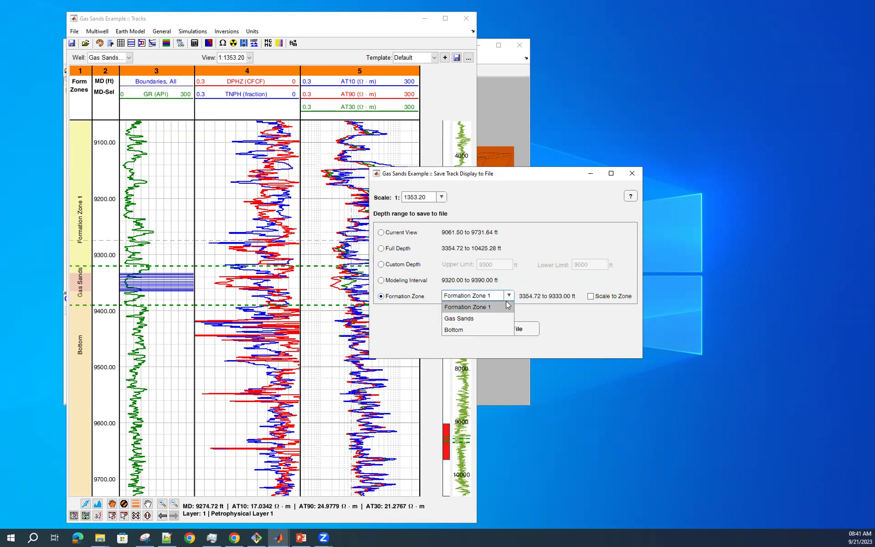
{"action": "left_click", "coordinate": [492, 319]}
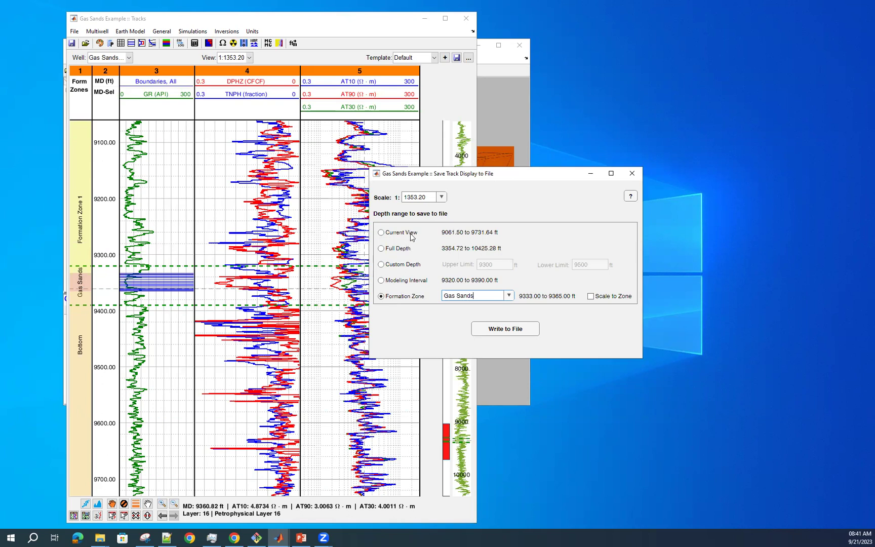
{"action": "left_click", "coordinate": [509, 295]}
{"action": "left_click", "coordinate": [490, 307]}
{"action": "left_click", "coordinate": [510, 296]}
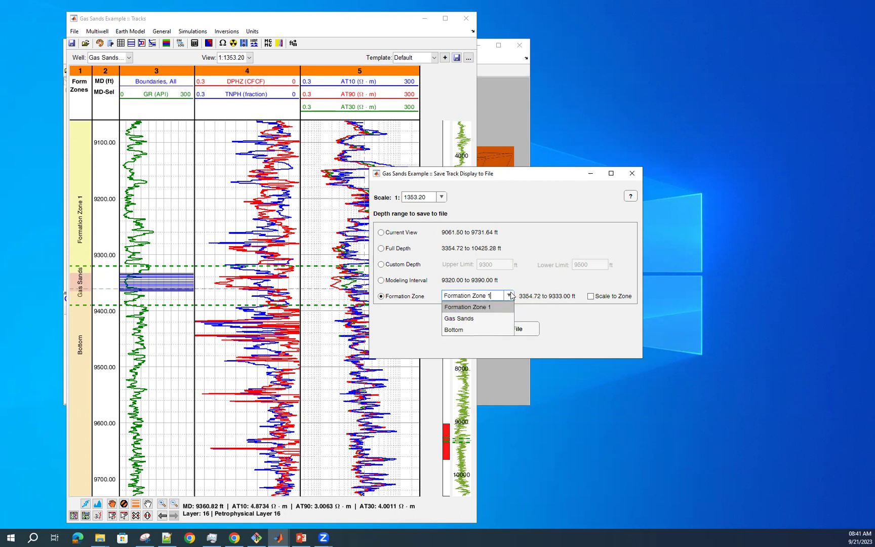
{"action": "left_click", "coordinate": [486, 318]}
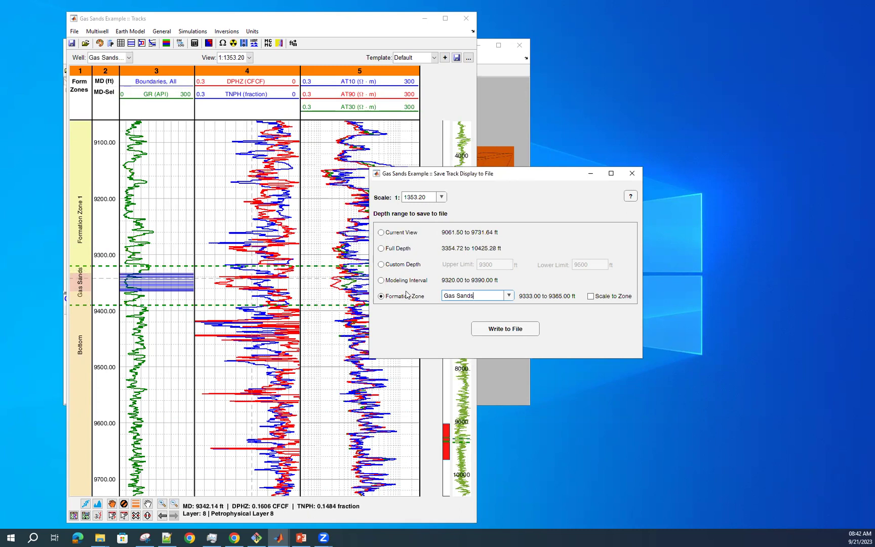
{"action": "left_click", "coordinate": [515, 333]}
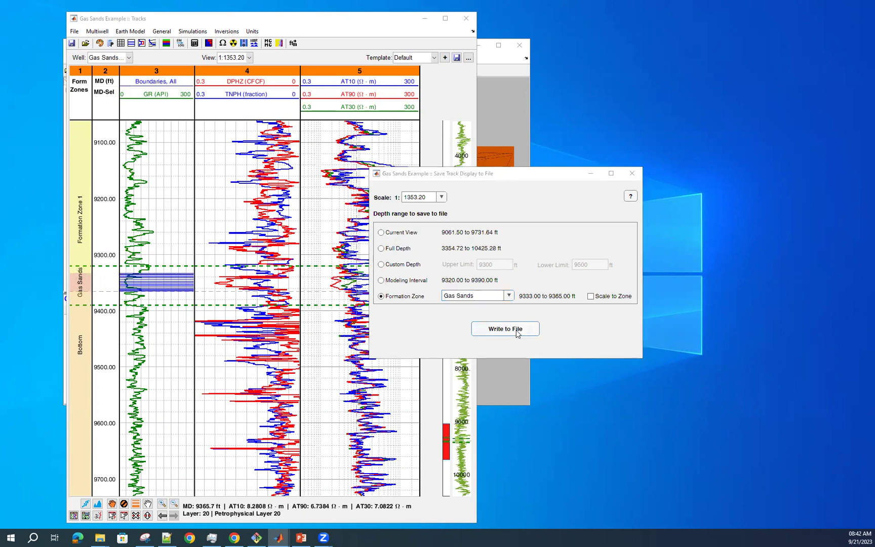
{"action": "left_click", "coordinate": [523, 358]}
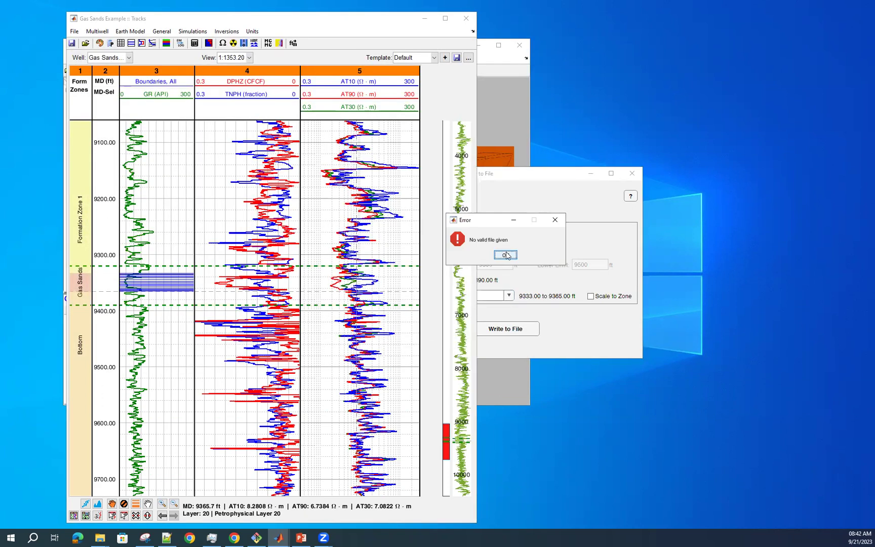
{"action": "left_click", "coordinate": [505, 255]}
Enable Scale to Zone and write the track display to TEMP as the PDF Gas Sands Example-TrackDisplay_9333to9365 m.pdf, replacing the existing file
{"action": "left_click", "coordinate": [590, 296]}
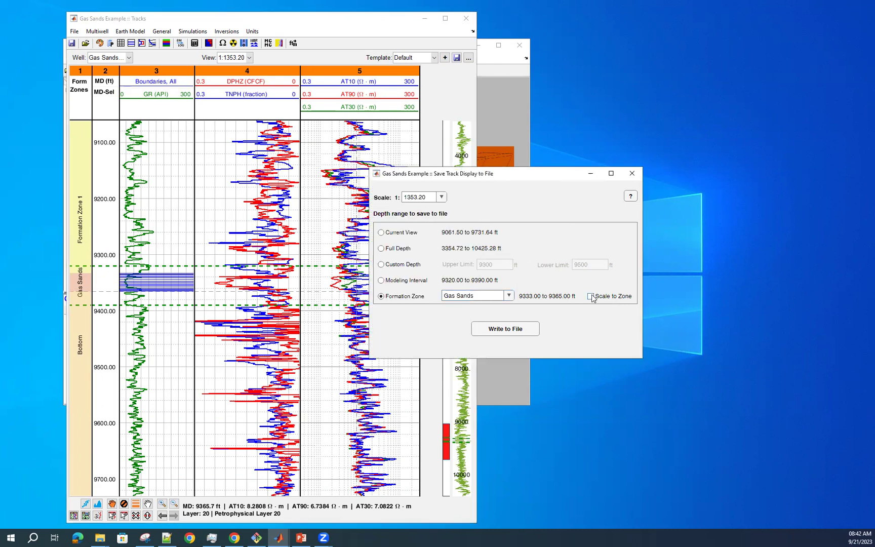
{"action": "left_click", "coordinate": [500, 330]}
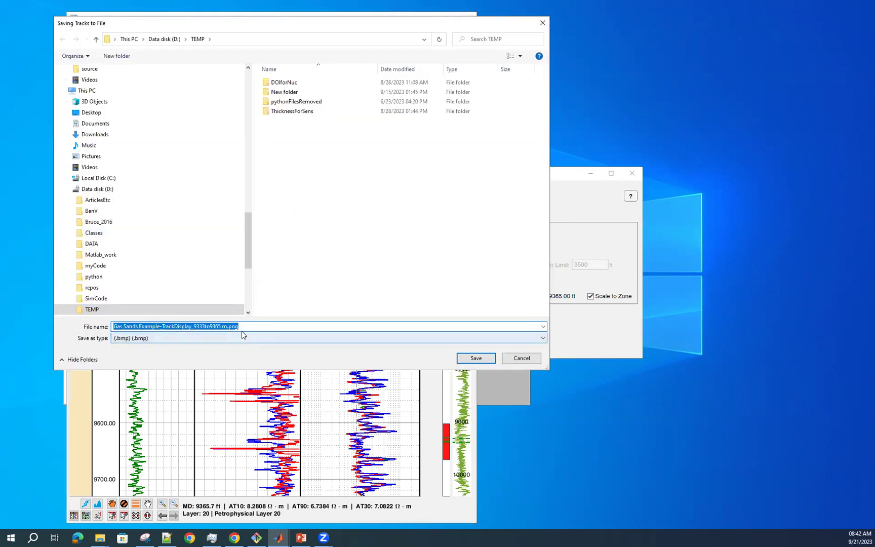
{"action": "left_click", "coordinate": [189, 340]}
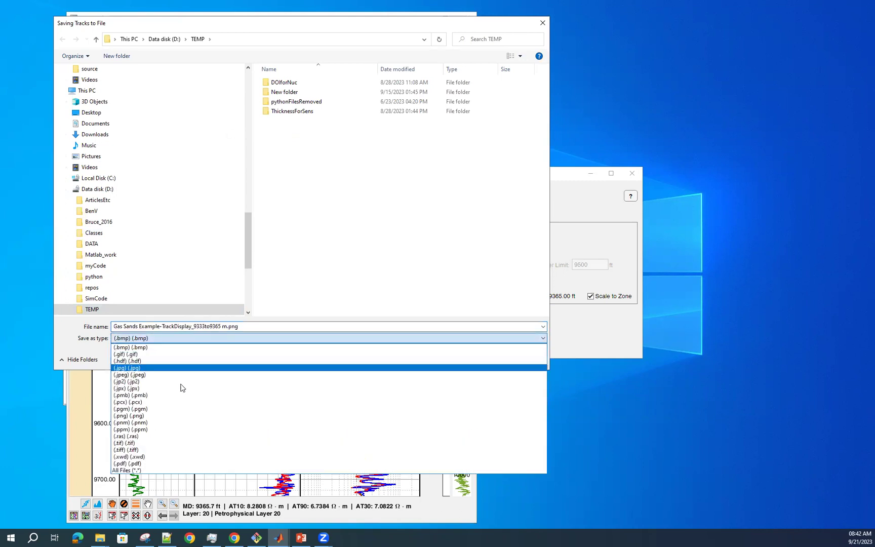
{"action": "left_click", "coordinate": [166, 463]}
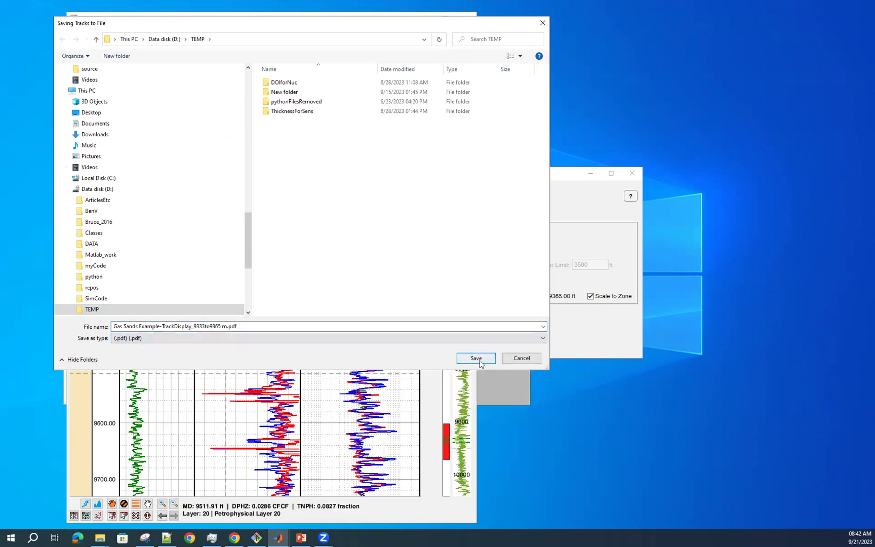
{"action": "left_click", "coordinate": [147, 340]}
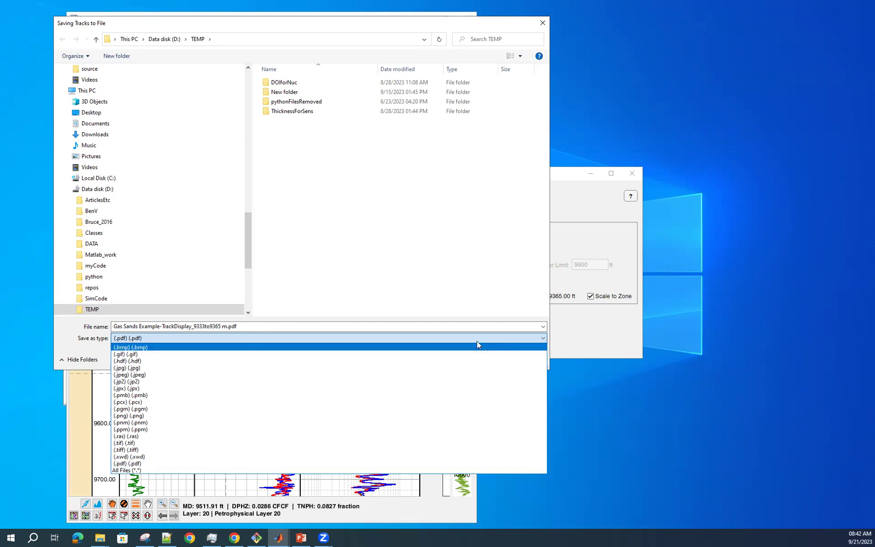
{"action": "left_click", "coordinate": [453, 288]}
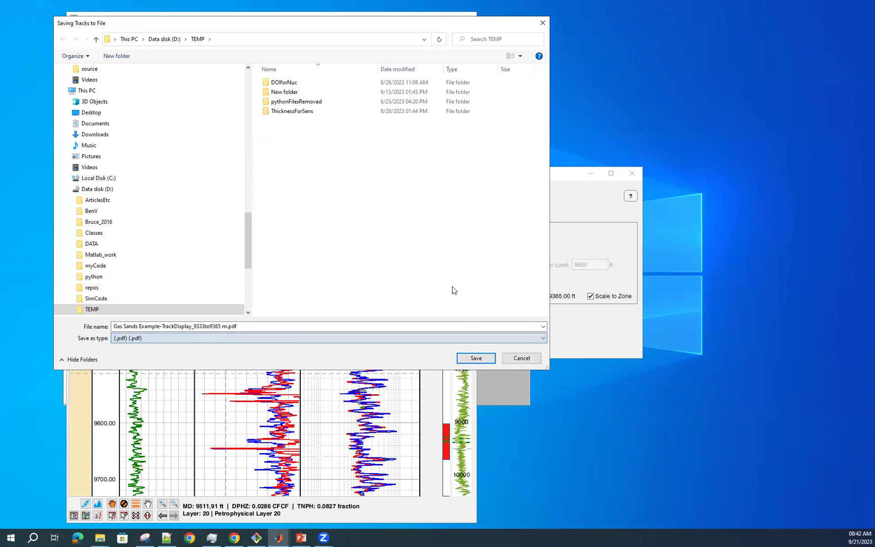
{"action": "left_click", "coordinate": [473, 358]}
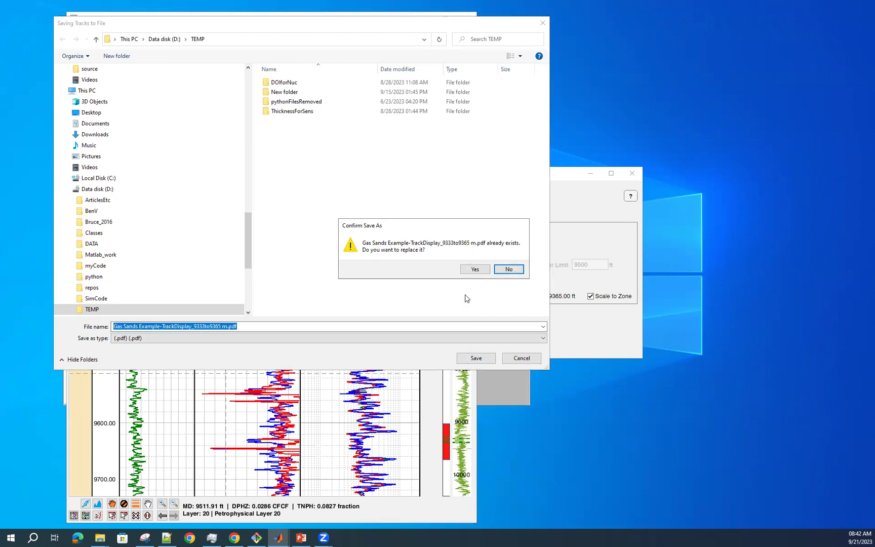
{"action": "left_click", "coordinate": [474, 270]}
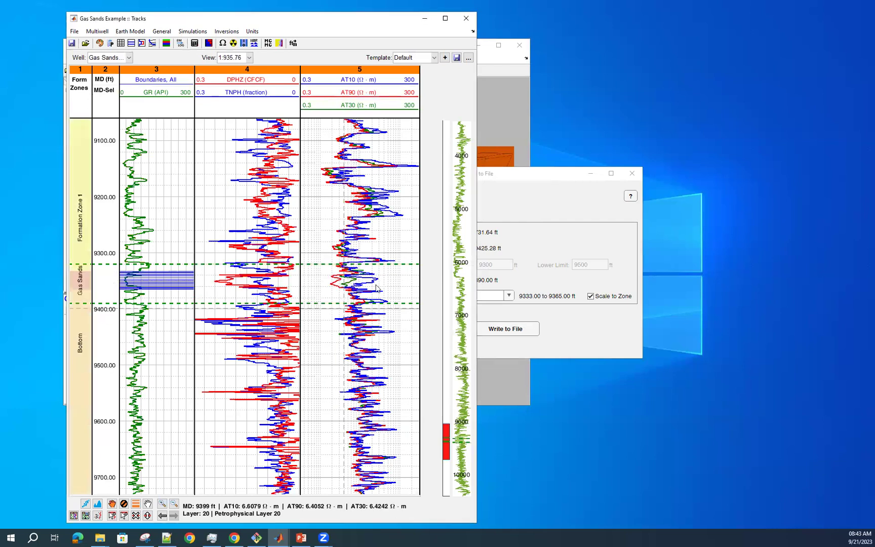
Switch to File Explorer, open the exported Gas Sands PDF from D:\TEMP to examine its tracks, and close it
{"action": "left_click", "coordinate": [526, 178]}
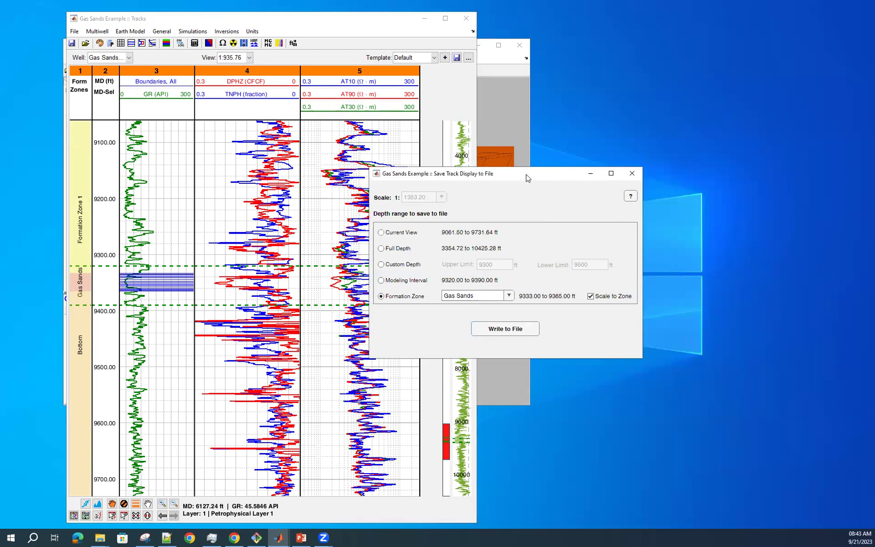
{"action": "left_click", "coordinate": [100, 538]}
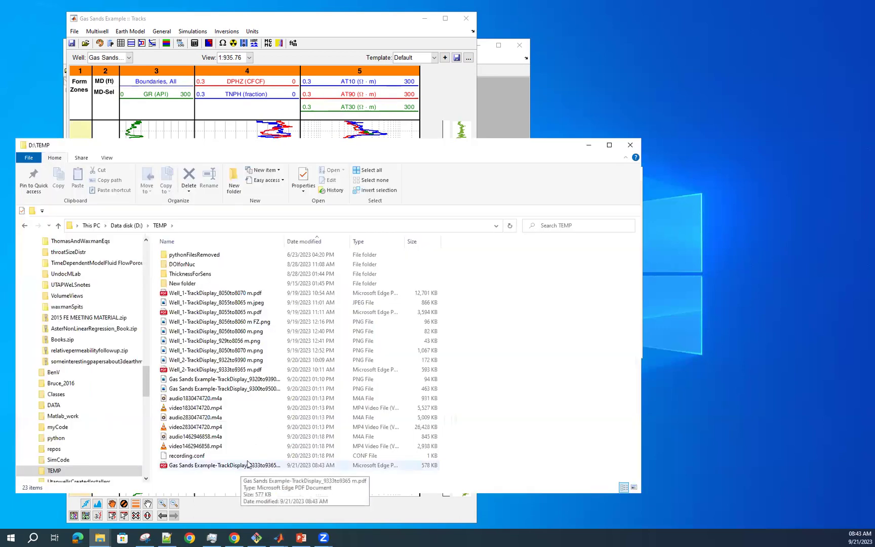
{"action": "left_click", "coordinate": [246, 466]}
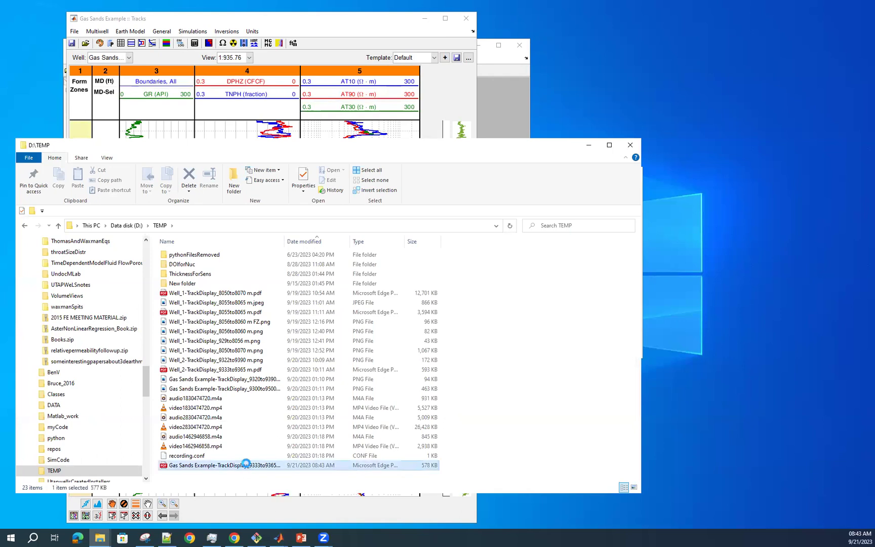
{"action": "key", "text": "Return"}
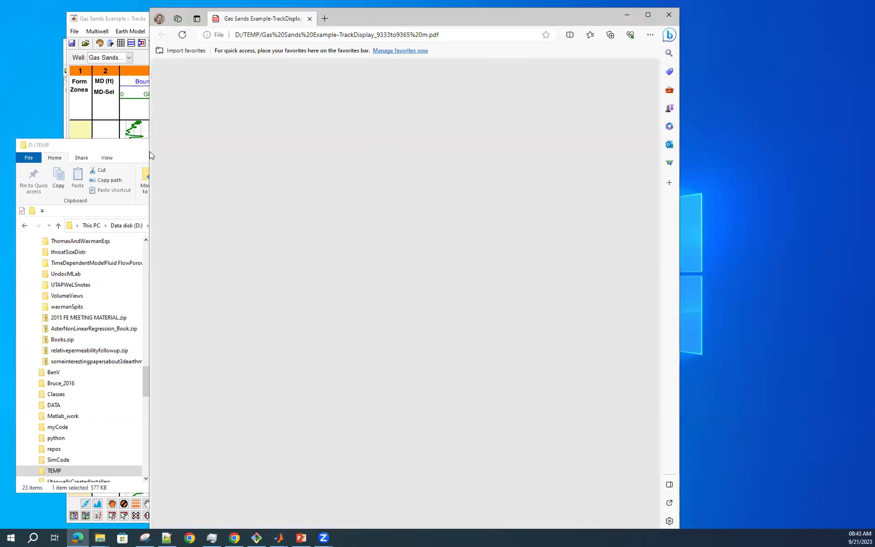
{"action": "left_click", "coordinate": [124, 146]}
{"action": "left_click", "coordinate": [588, 147]}
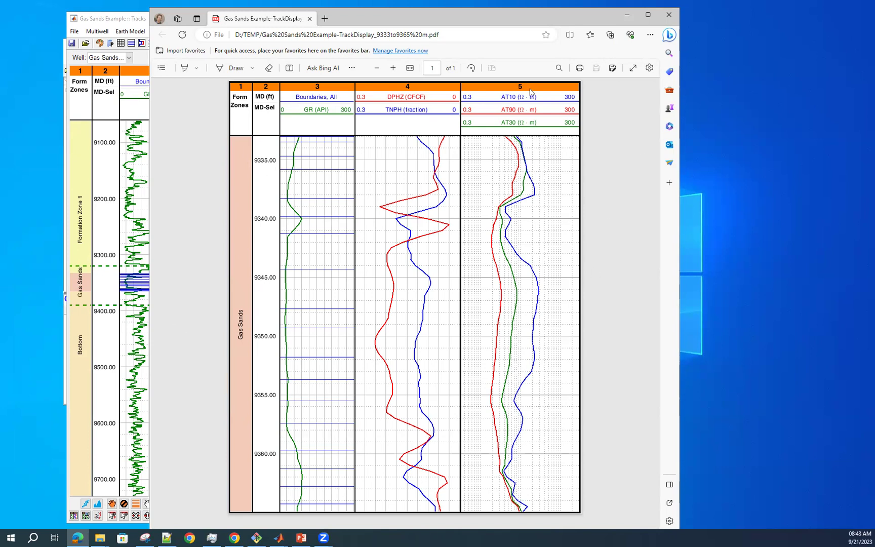
{"action": "left_click", "coordinate": [669, 16]}
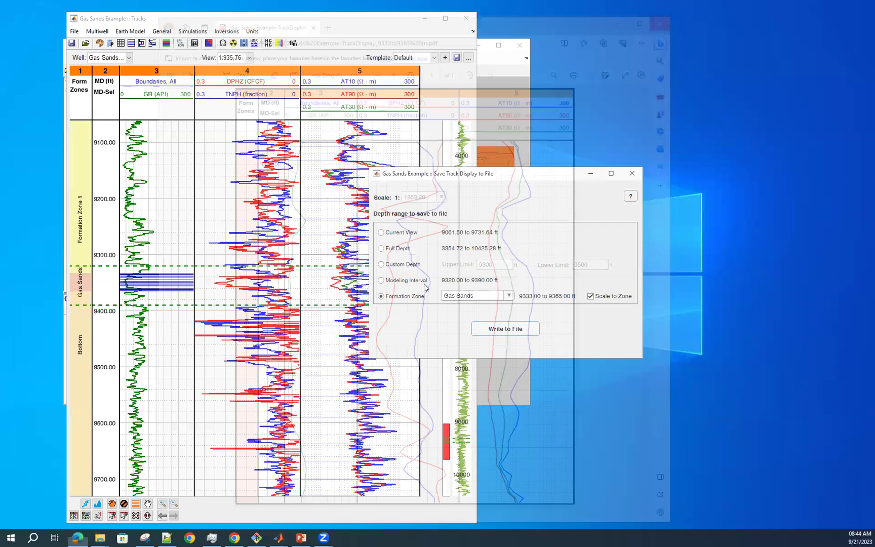
Set the depth range to save to Custom Depth, 9300 to 9500 ft, at a scale of 1:20
{"action": "left_click", "coordinate": [382, 265]}
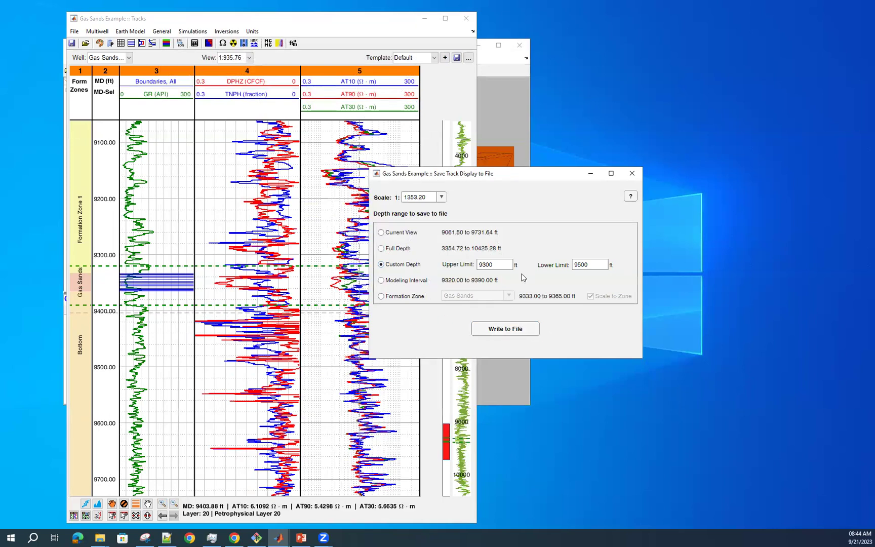
{"action": "left_click", "coordinate": [442, 198]}
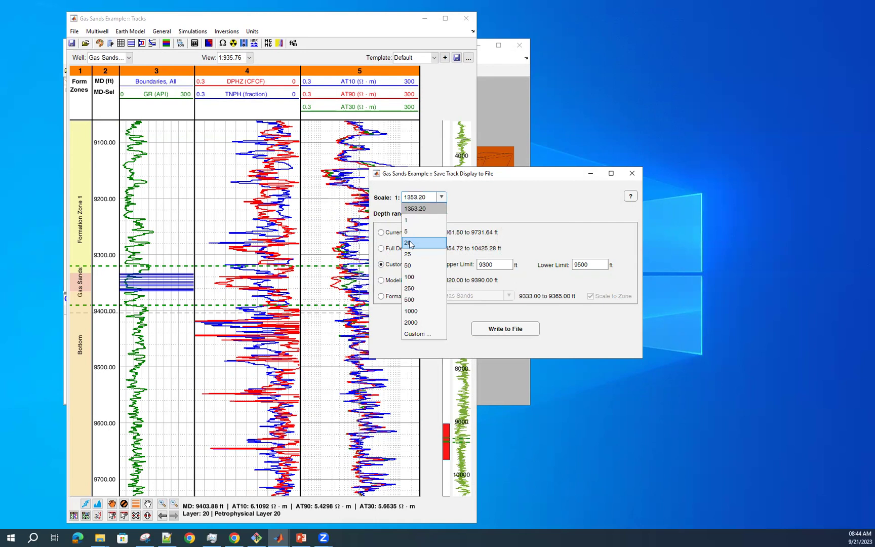
{"action": "left_click", "coordinate": [410, 244]}
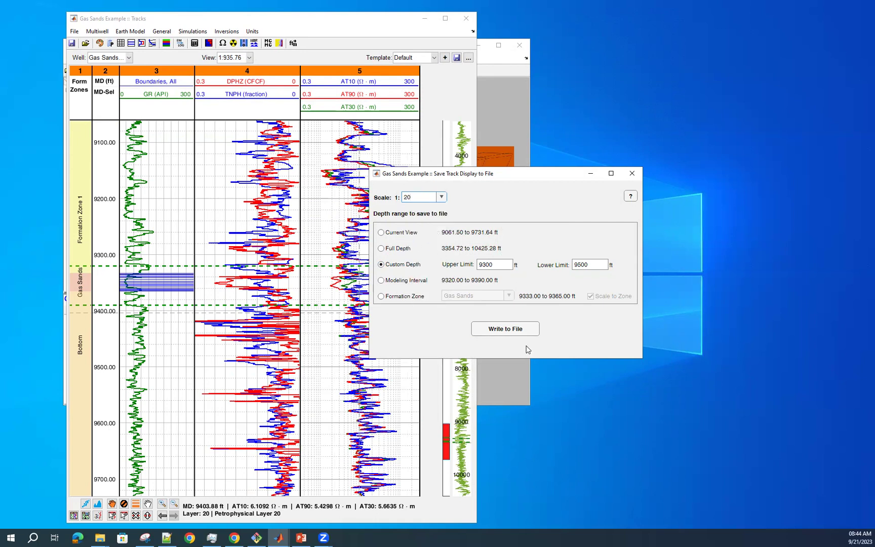
Write the custom depth display to TEMP as Gas Sands Example-TrackDisplay_9300to9500 m.png, replacing the existing file
{"action": "left_click", "coordinate": [515, 328]}
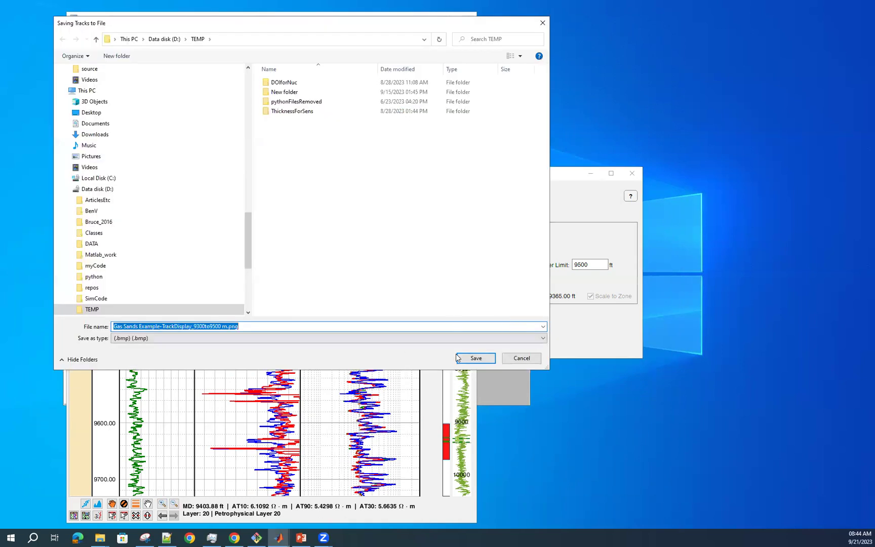
{"action": "left_click", "coordinate": [476, 359]}
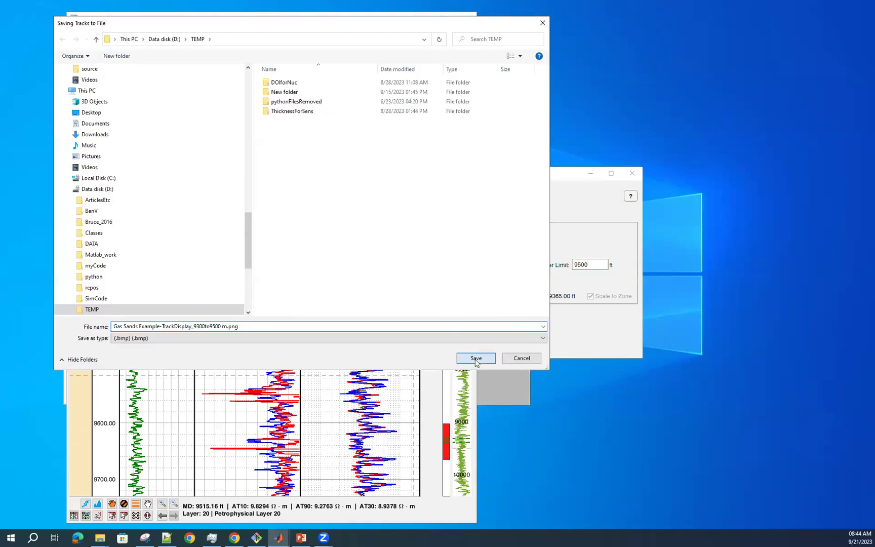
{"action": "left_click", "coordinate": [475, 269]}
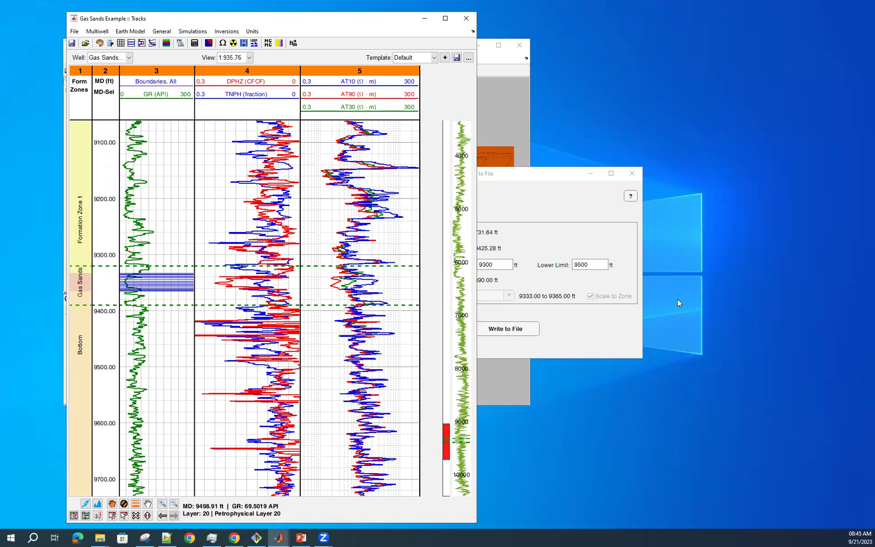
{"action": "left_click", "coordinate": [597, 338]}
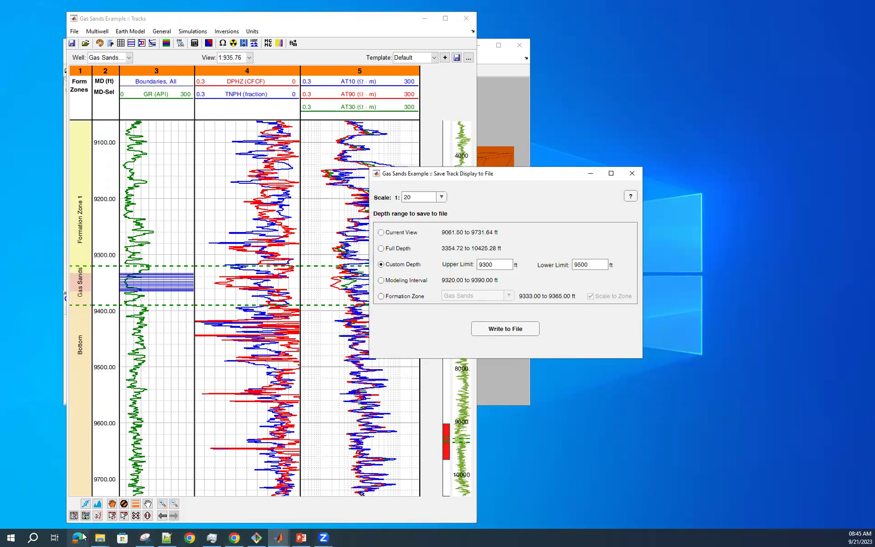
Switch to File Explorer, sort D:\TEMP by date modified with the newest first, and open Gas Sands Example-TrackDisplay_9300to9500 m.png
{"action": "mouse_move", "coordinate": [98, 536]}
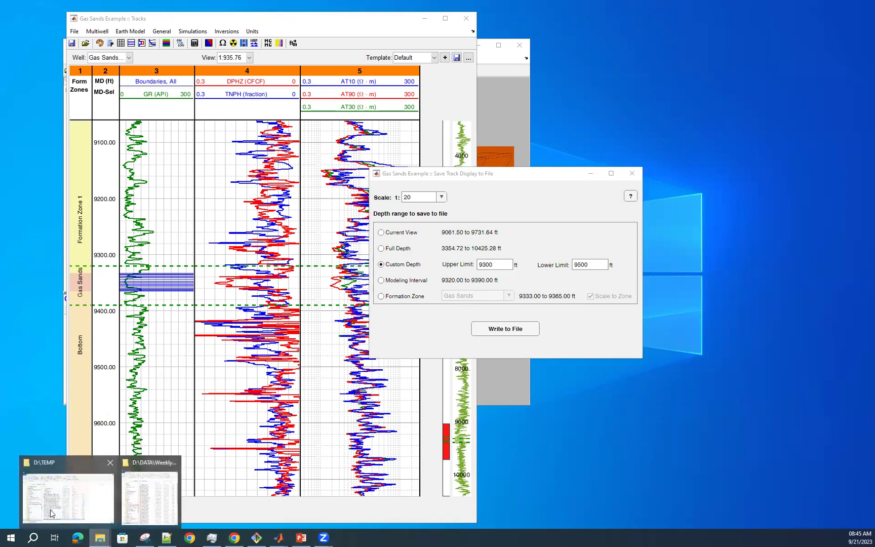
{"action": "left_click", "coordinate": [62, 499]}
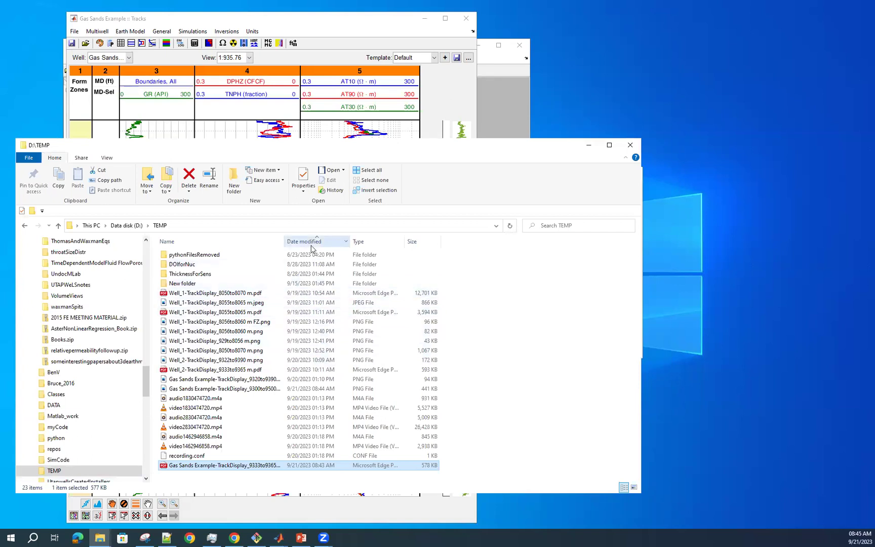
{"action": "left_click", "coordinate": [311, 248]}
{"action": "double_click", "coordinate": [250, 256]}
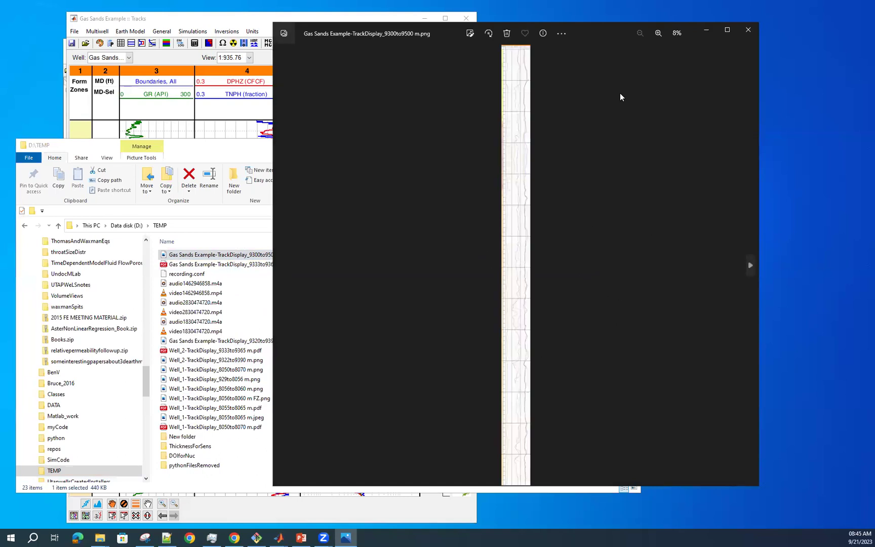
Enlarge the exported PNG until its curves are legible and examine the track headers and the uppermost depths in Formation Zone 1
{"action": "left_click", "coordinate": [659, 33]}
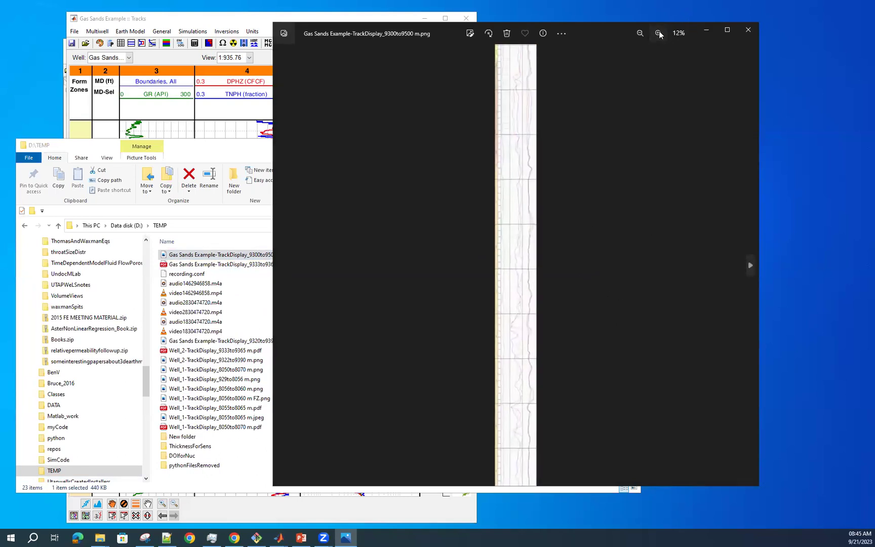
{"action": "left_click", "coordinate": [659, 32]}
{"action": "left_click", "coordinate": [658, 33]}
{"action": "left_click", "coordinate": [659, 32]}
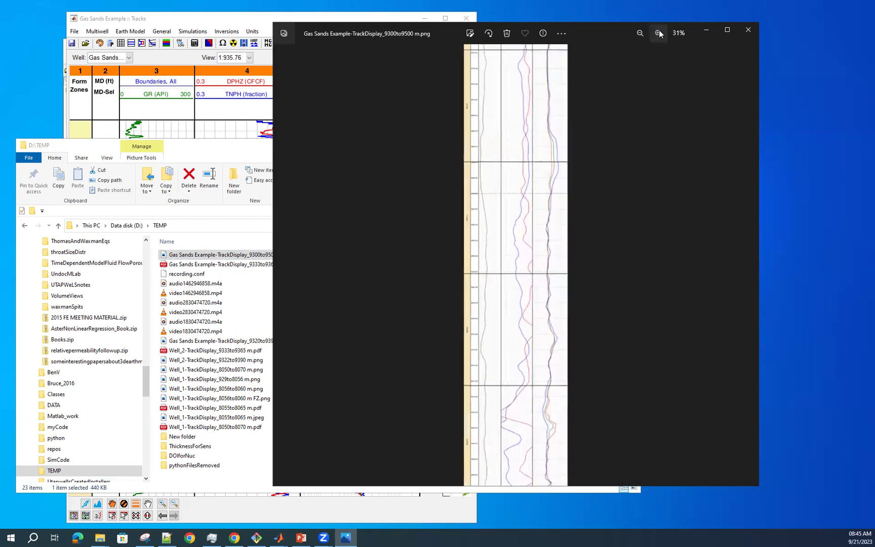
{"action": "left_click", "coordinate": [658, 33]}
{"action": "left_click", "coordinate": [658, 33]}
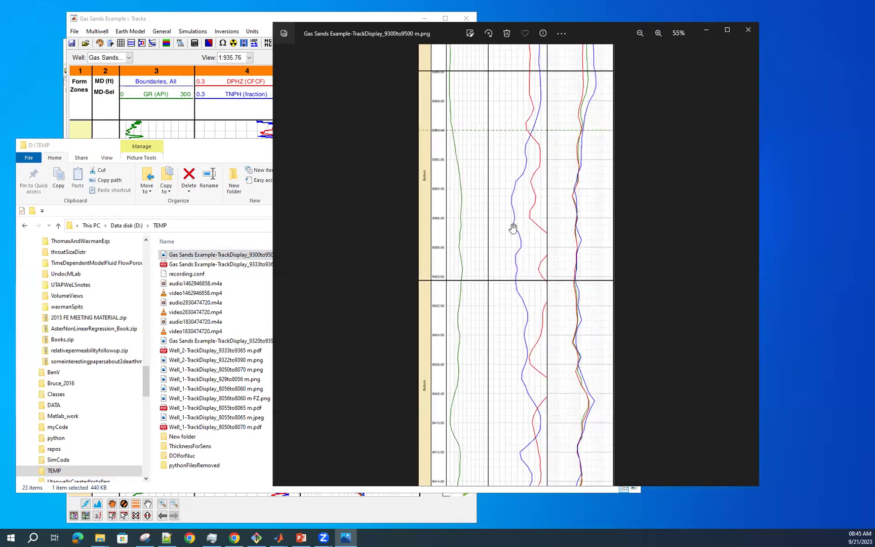
{"action": "scroll", "coordinate": [512, 230], "scroll_direction": "up", "scroll_amount": 2}
{"action": "left_click_drag", "start_coordinate": [541, 102], "coordinate": [528, 489]}
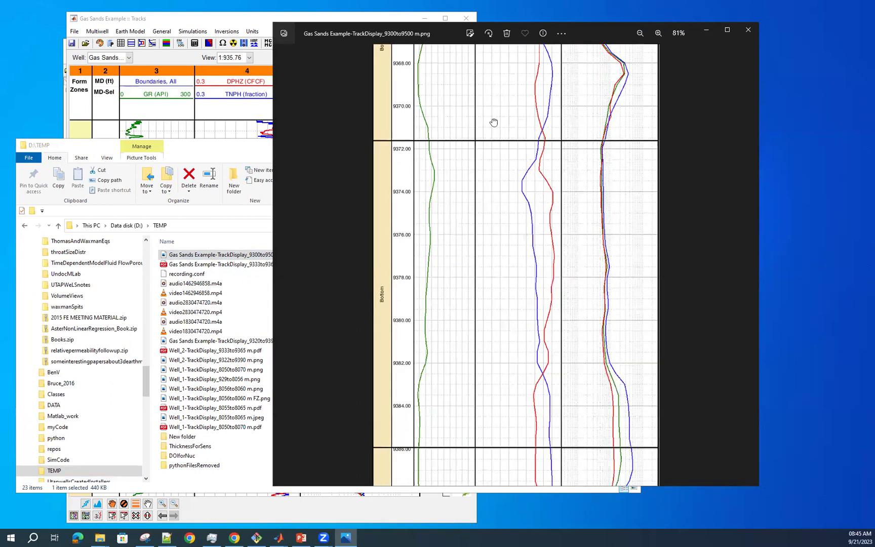
{"action": "left_click_drag", "start_coordinate": [492, 122], "coordinate": [479, 503]}
{"action": "left_click_drag", "start_coordinate": [524, 171], "coordinate": [513, 395]}
{"action": "left_click_drag", "start_coordinate": [554, 80], "coordinate": [501, 442]}
{"action": "left_click_drag", "start_coordinate": [450, 258], "coordinate": [437, 483]}
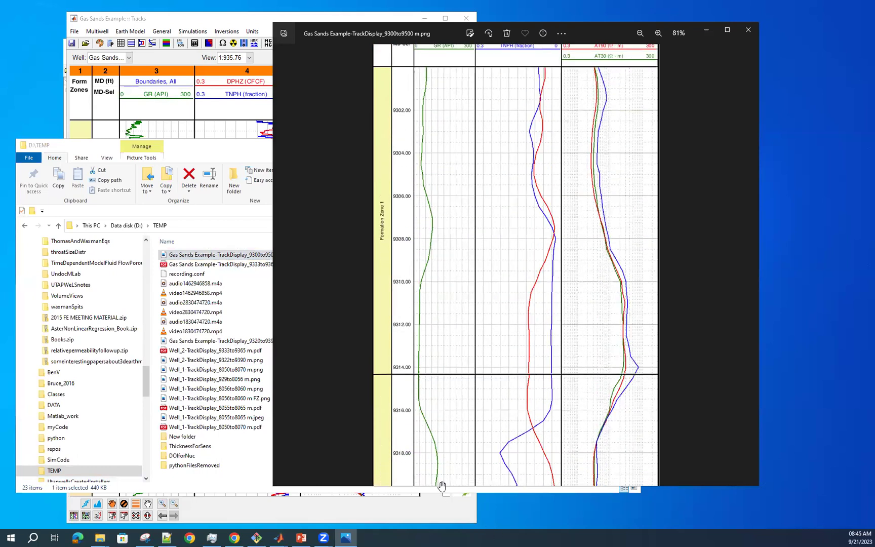
{"action": "left_click_drag", "start_coordinate": [488, 190], "coordinate": [479, 264]}
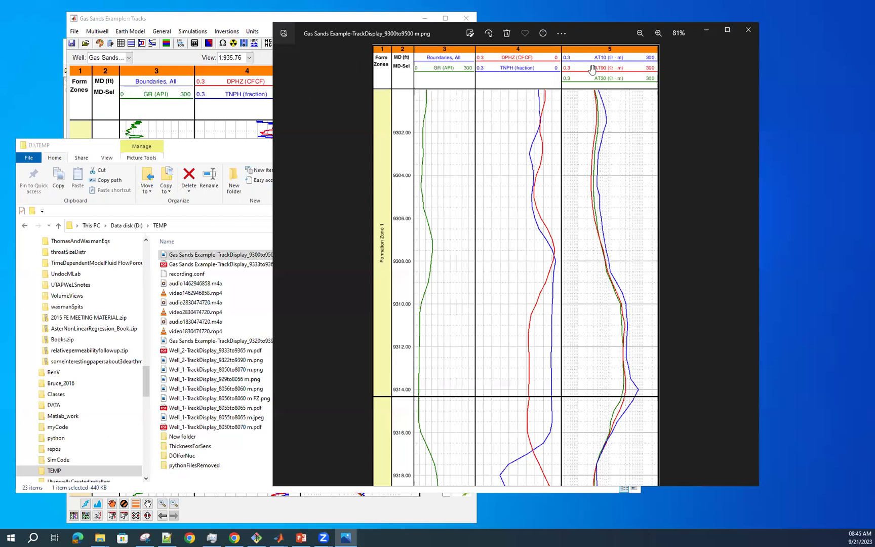
{"action": "left_click_drag", "start_coordinate": [593, 70], "coordinate": [605, 76]}
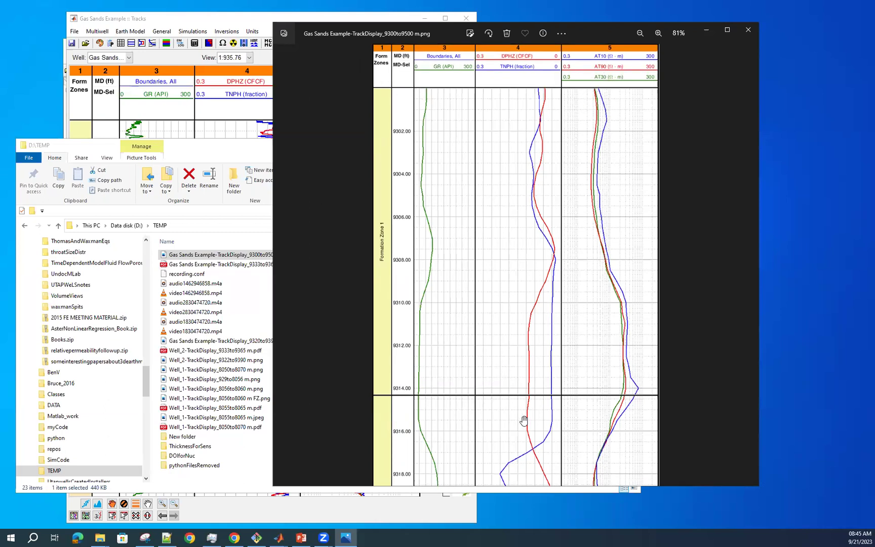
Examine the log curves and depth labels down the exported image from Formation Zone 1 into the Bottom zone
{"action": "left_click_drag", "start_coordinate": [522, 420], "coordinate": [531, 78]}
{"action": "left_click_drag", "start_coordinate": [523, 328], "coordinate": [529, 81]}
{"action": "mouse_move", "coordinate": [590, 371]}
{"action": "left_mouse_down"}
{"action": "mouse_move", "coordinate": [511, 193]}
{"action": "mouse_move", "coordinate": [517, 86]}
{"action": "left_mouse_up"}
{"action": "left_click_drag", "start_coordinate": [523, 450], "coordinate": [579, 77]}
{"action": "left_click_drag", "start_coordinate": [480, 262], "coordinate": [486, 86]}
{"action": "left_click_drag", "start_coordinate": [453, 354], "coordinate": [527, 70]}
{"action": "left_click_drag", "start_coordinate": [537, 398], "coordinate": [539, 167]}
{"action": "left_click_drag", "start_coordinate": [541, 487], "coordinate": [582, 179]}
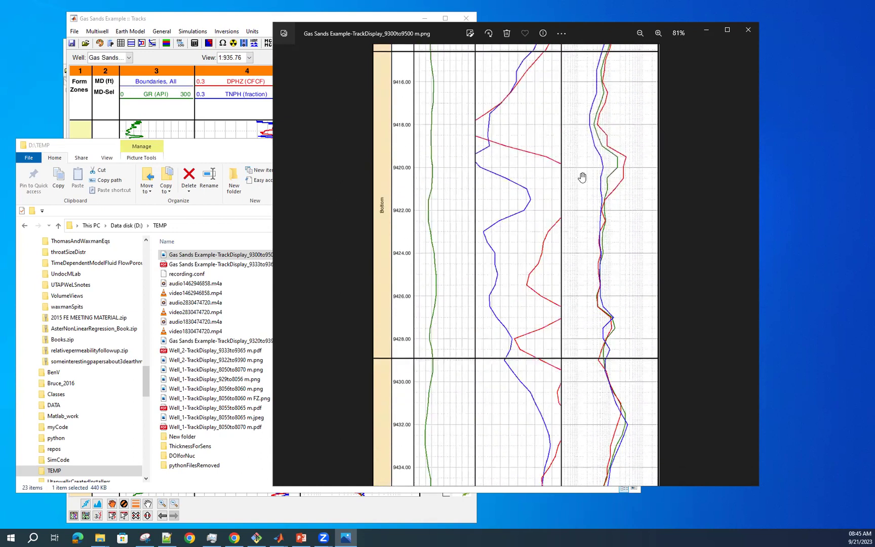
Close the PNG image and the TEMP folder window to return to the Save Track Display to File dialog
{"action": "left_click", "coordinate": [747, 31]}
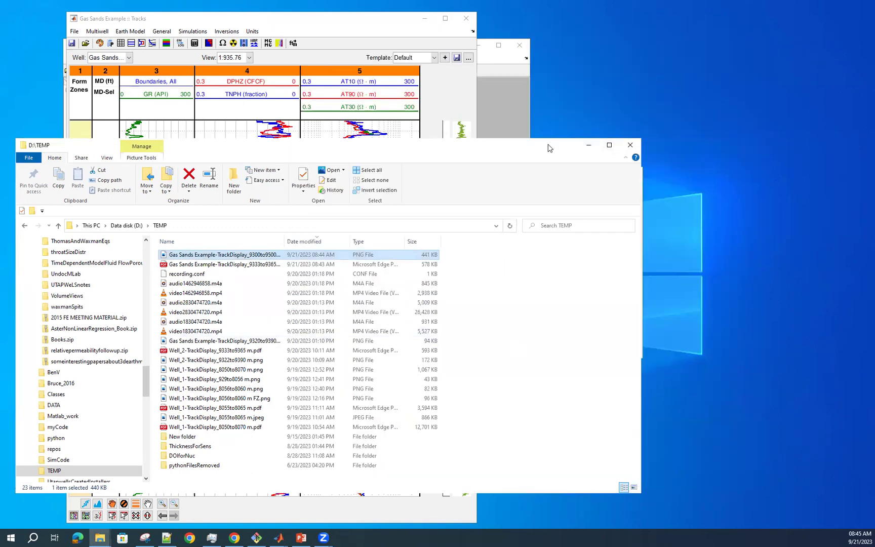
{"action": "left_click_drag", "start_coordinate": [548, 147], "coordinate": [677, 114]}
{"action": "left_click", "coordinate": [758, 112]}
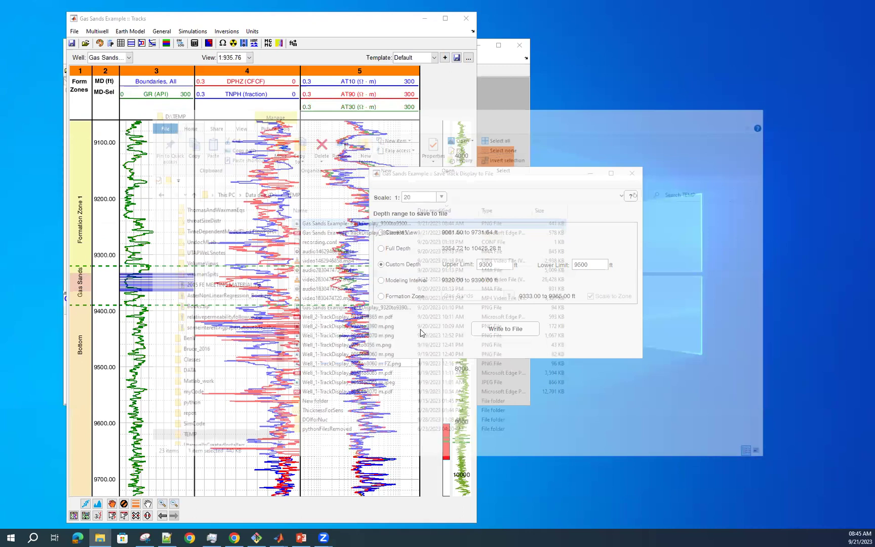